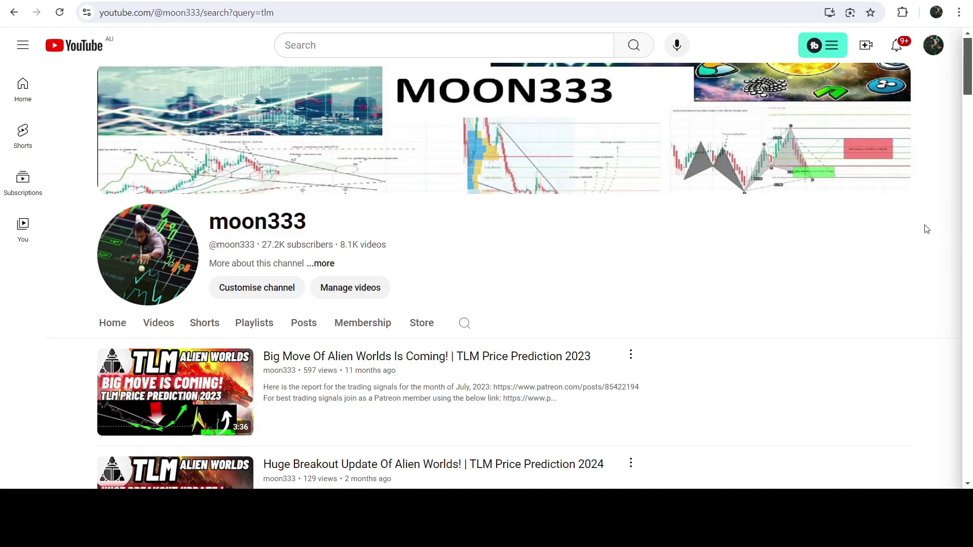
- Scroll down the channel's 'tlm' search results to reveal more TLM price prediction videos
scroll(926, 229, down, 3)
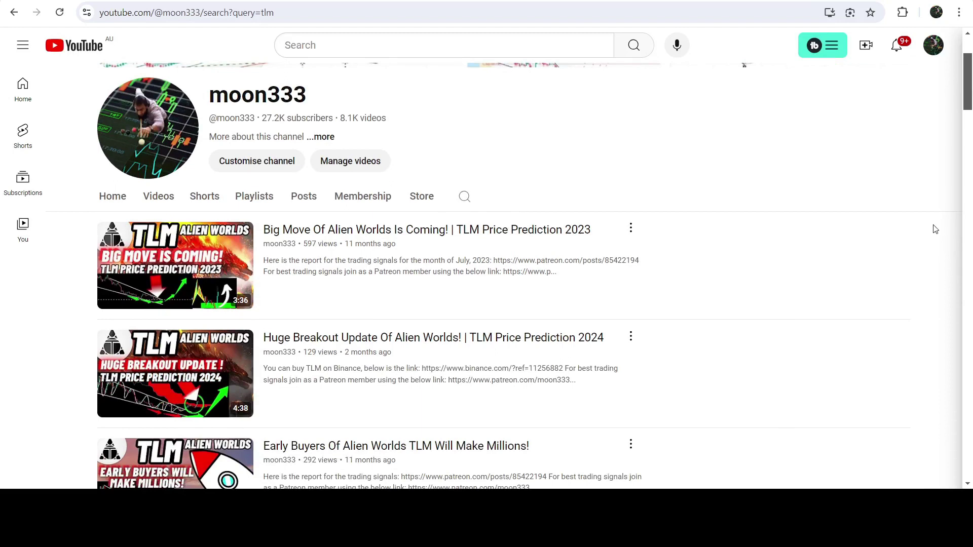
scroll(945, 232, down, 1)
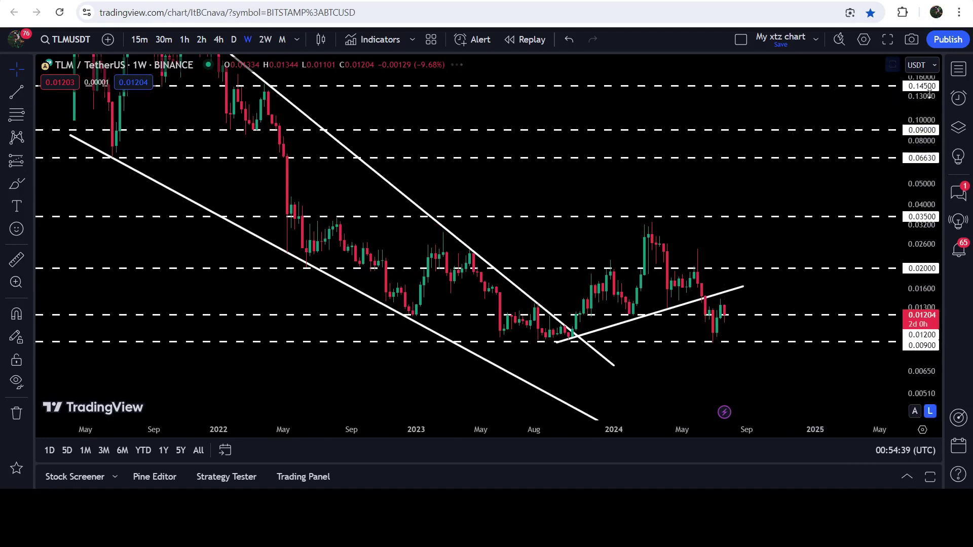
- Fit and stretch the price scale, then sketch and delete a freehand stroke over the 2024 candles
double_click(931, 93)
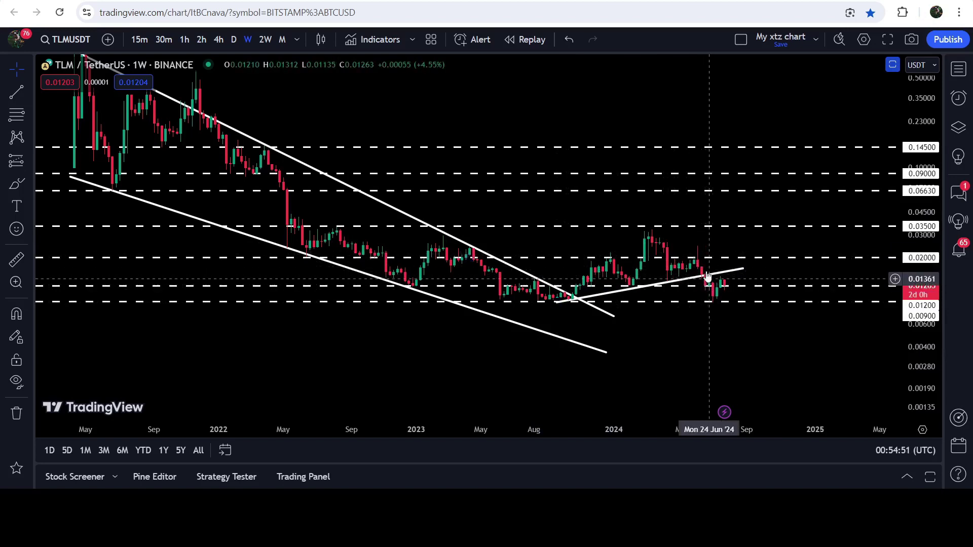
drag(919, 284, 920, 324)
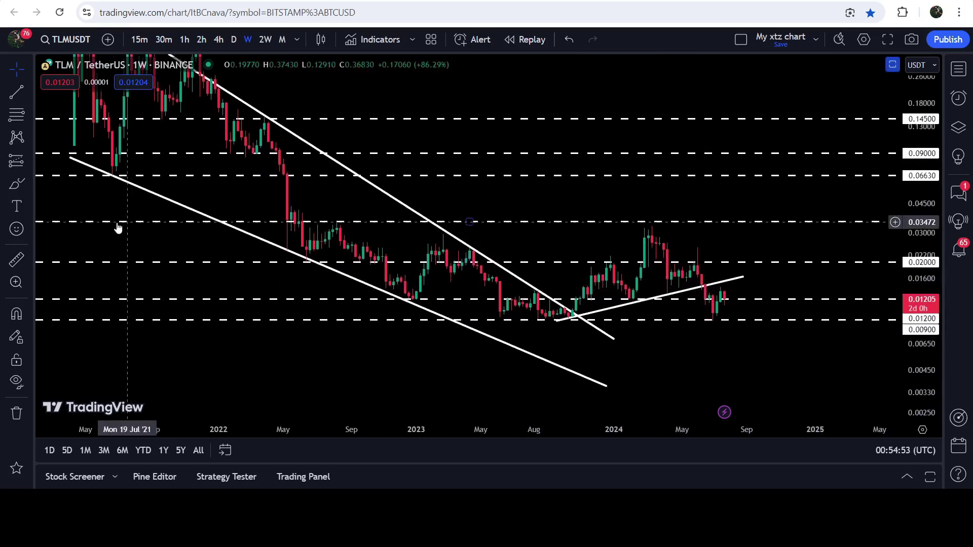
click(15, 183)
mouse_move(557, 324)
mouse_down()
mouse_move(652, 213)
mouse_move(690, 234)
mouse_move(716, 279)
mouse_up()
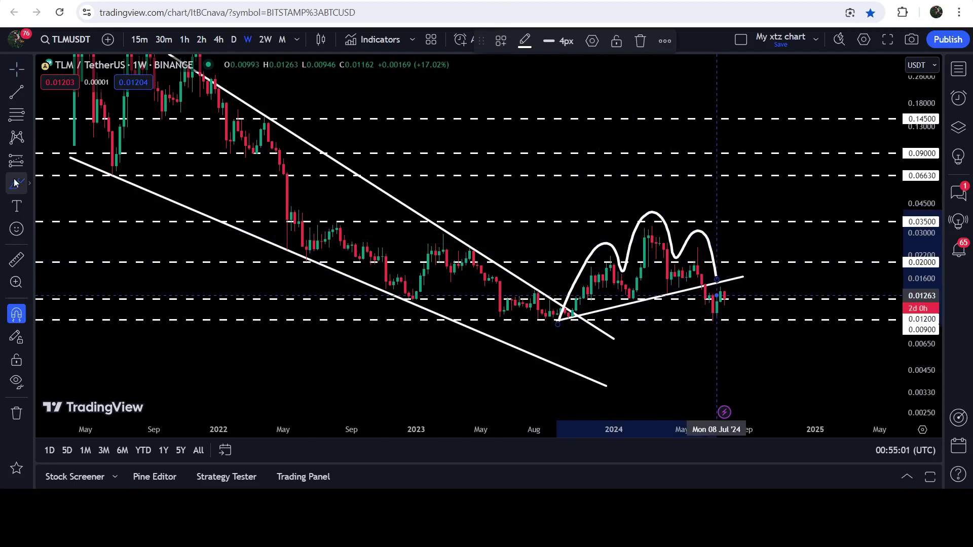
key(Delete)
- Switch to daily candles and frame March–July 2024 around the rising trendline
click(235, 40)
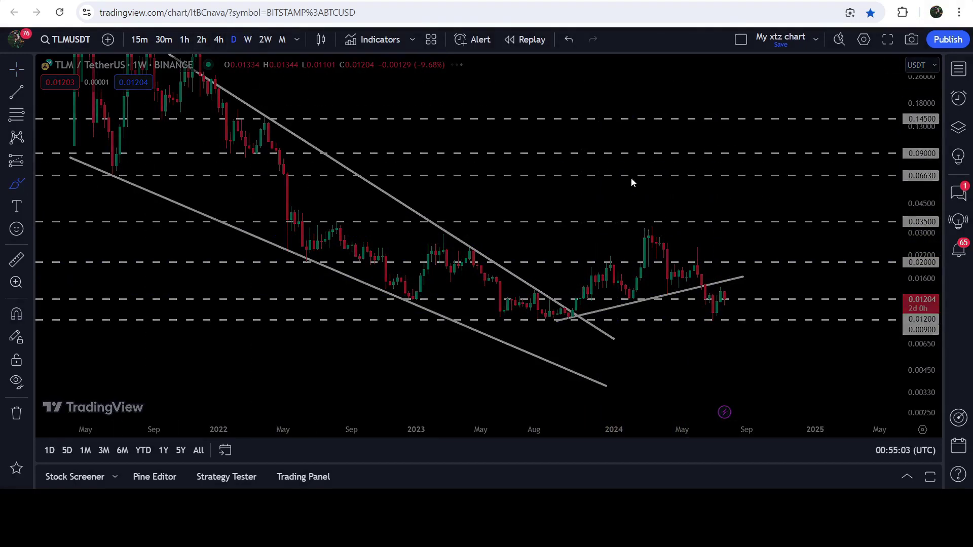
drag(931, 332, 922, 165)
drag(690, 183, 612, 157)
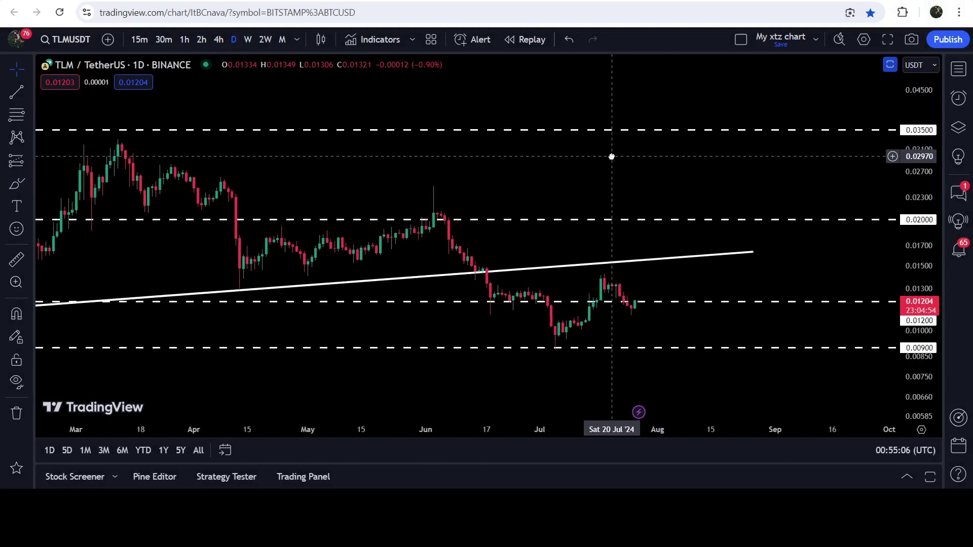
click(11, 185)
mouse_move(431, 226)
mouse_down()
mouse_move(467, 282)
mouse_move(509, 320)
mouse_move(532, 298)
mouse_move(541, 350)
mouse_move(581, 343)
mouse_move(606, 303)
mouse_move(615, 307)
mouse_move(658, 268)
mouse_move(685, 197)
mouse_move(692, 237)
mouse_up()
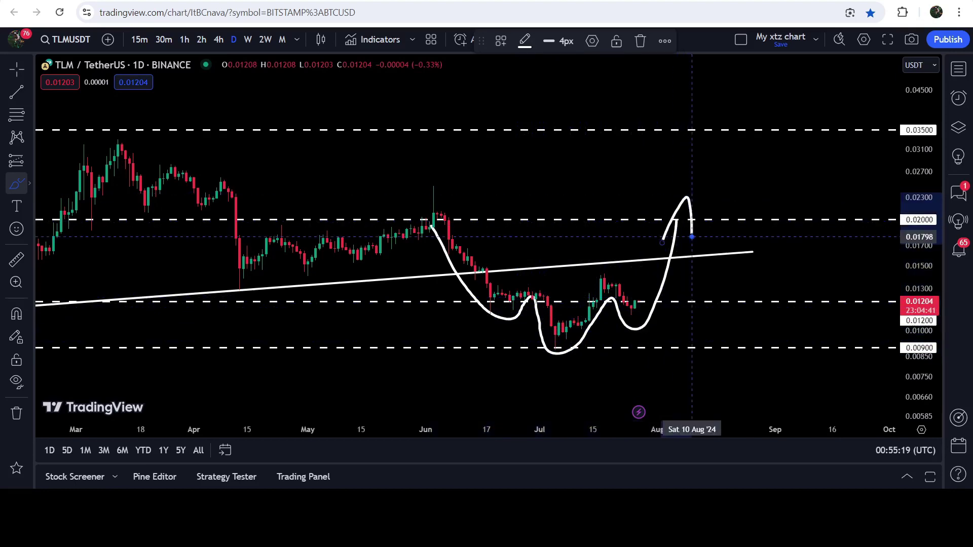
text(x)
key(Escape)
key(Escape)
key(ctrl+z)
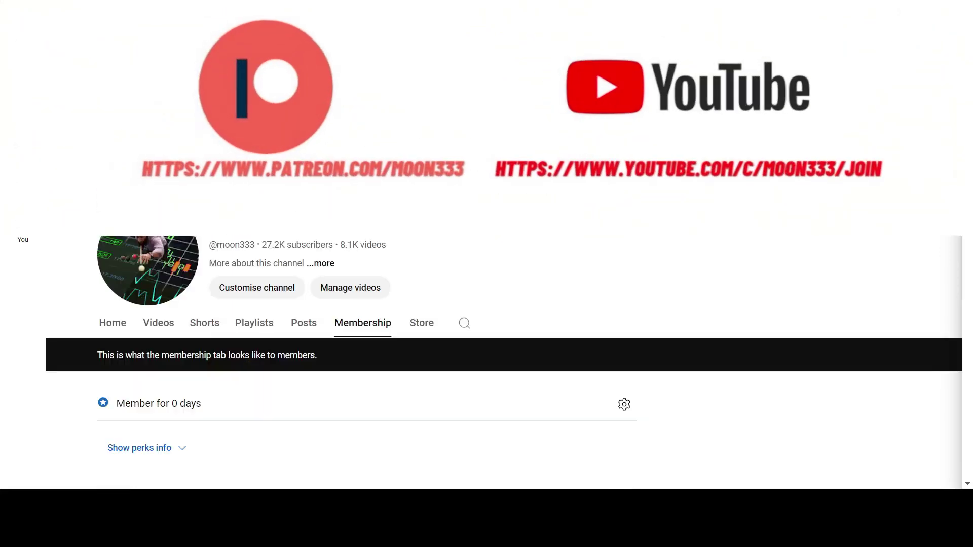
- Scroll far down the members-only posts, past many crypto coin update videos
scroll(367, 362, down, 10)
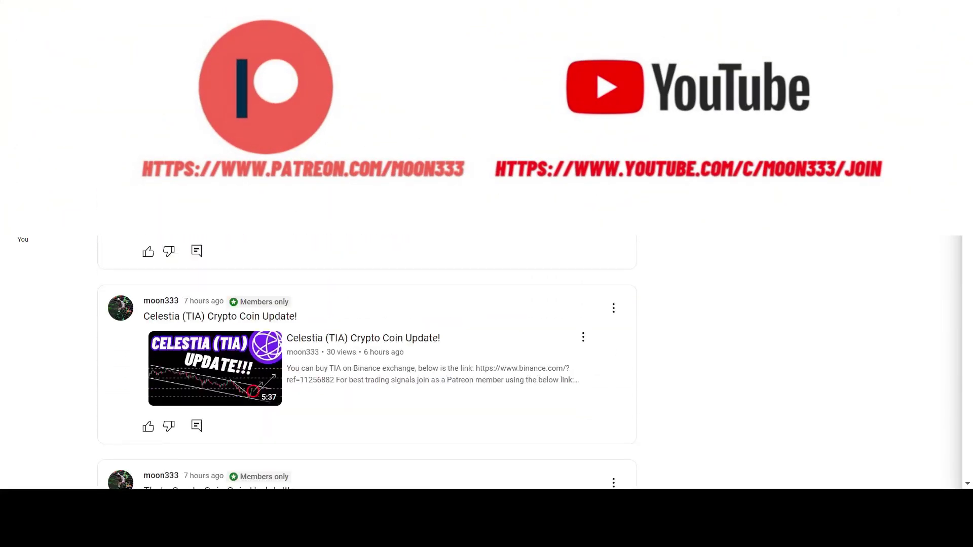
scroll(367, 362, down, 10)
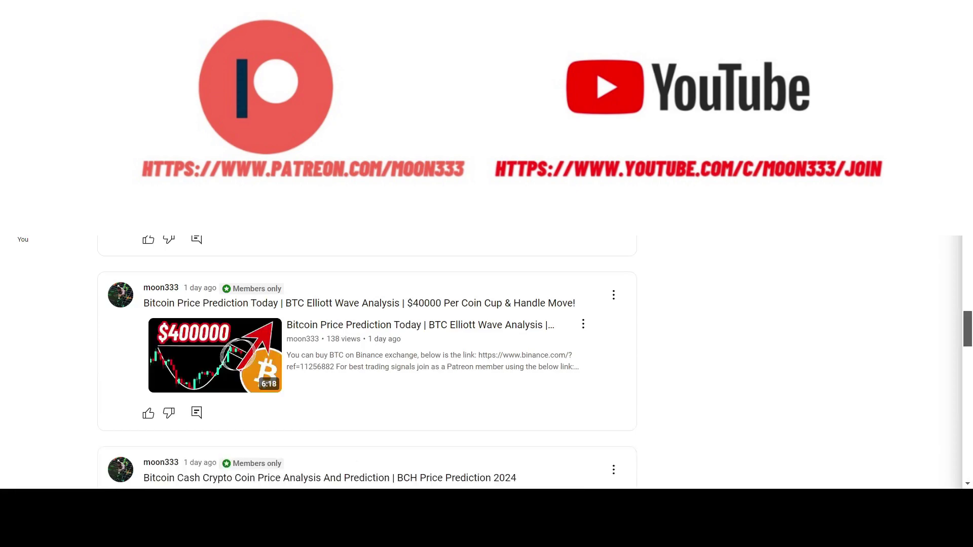
scroll(367, 362, down, 15)
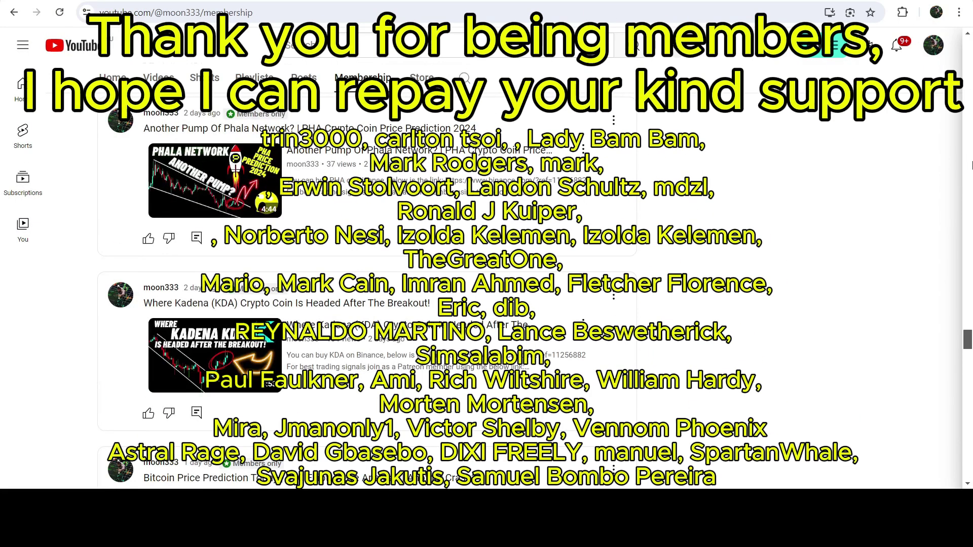
scroll(971, 165, down, 10)
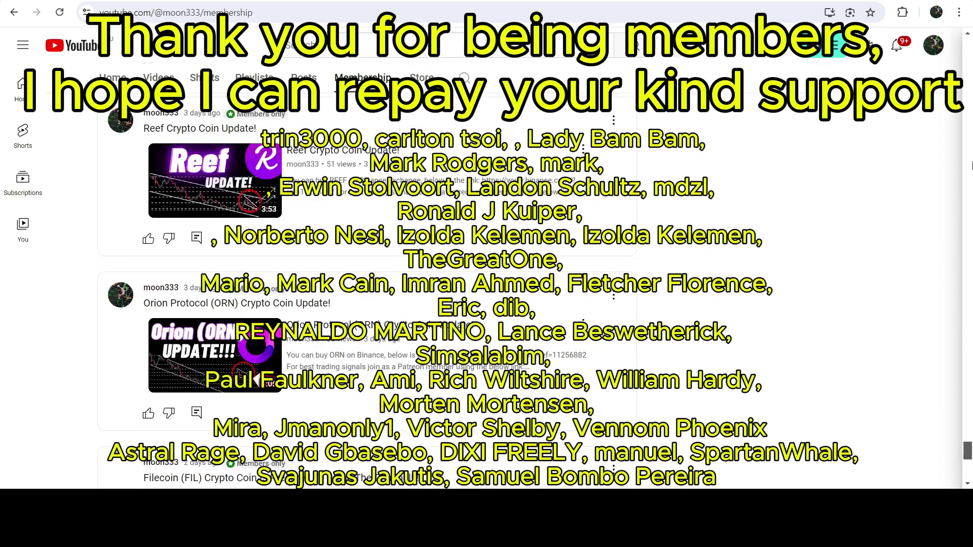
scroll(972, 165, down, 15)
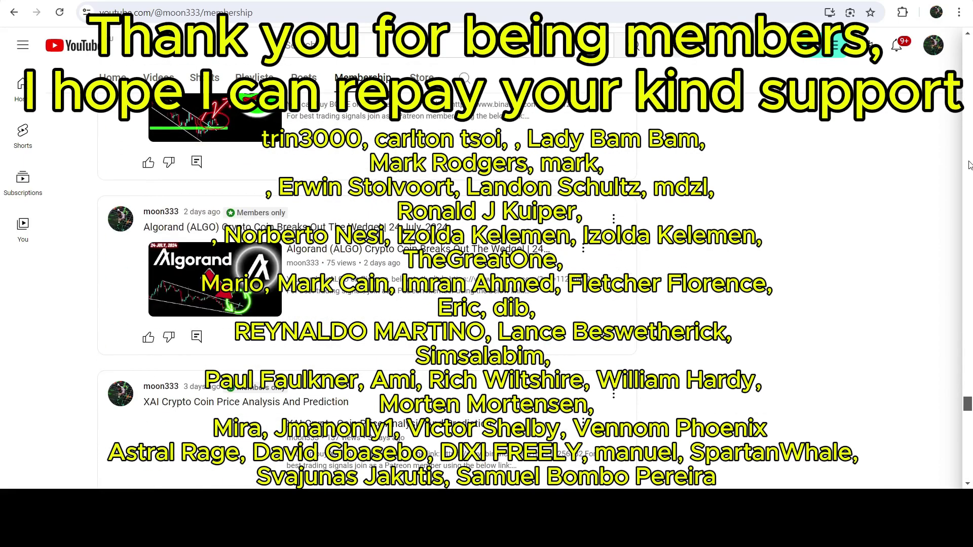
scroll(968, 164, down, 15)
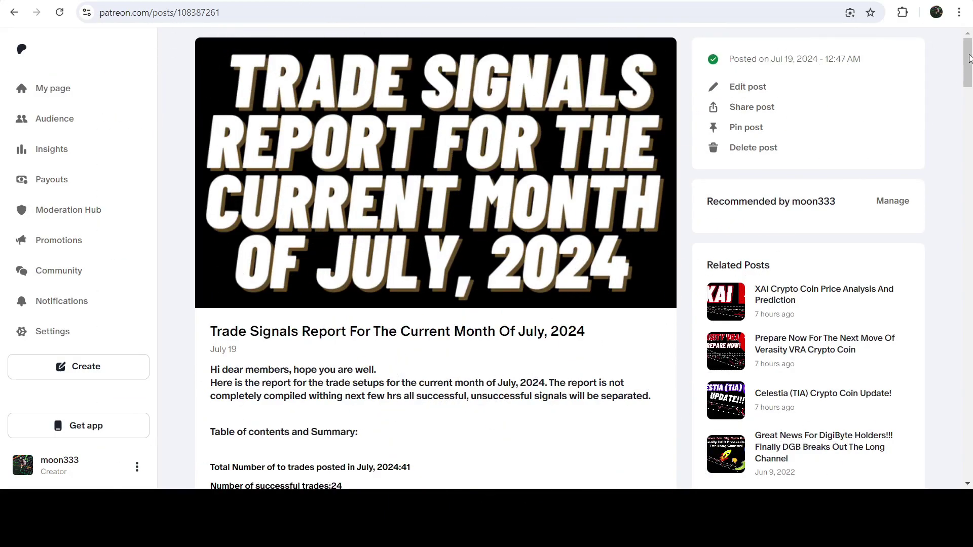
- Scroll the July 2024 trade signals report and open its io.net (IO) TradingView idea card
drag(969, 58, 969, 120)
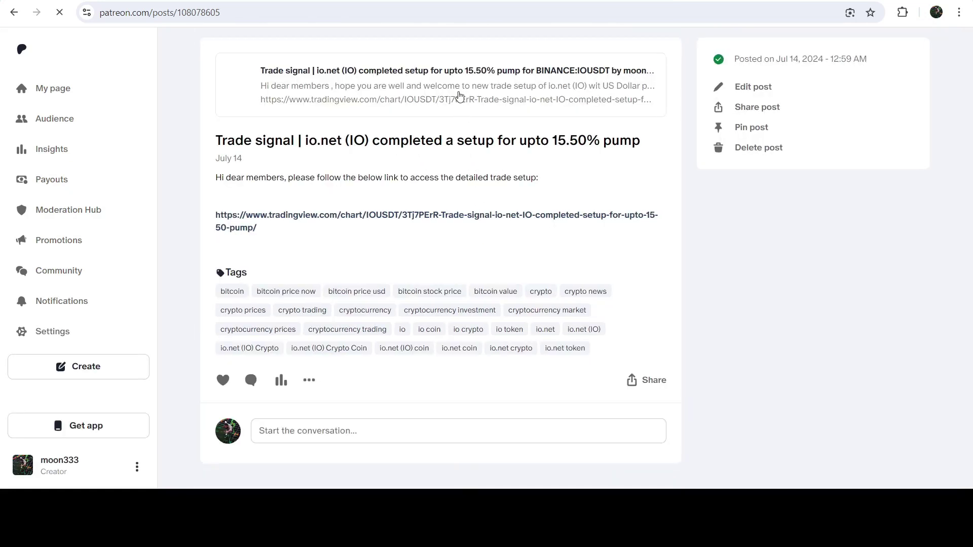
click(479, 105)
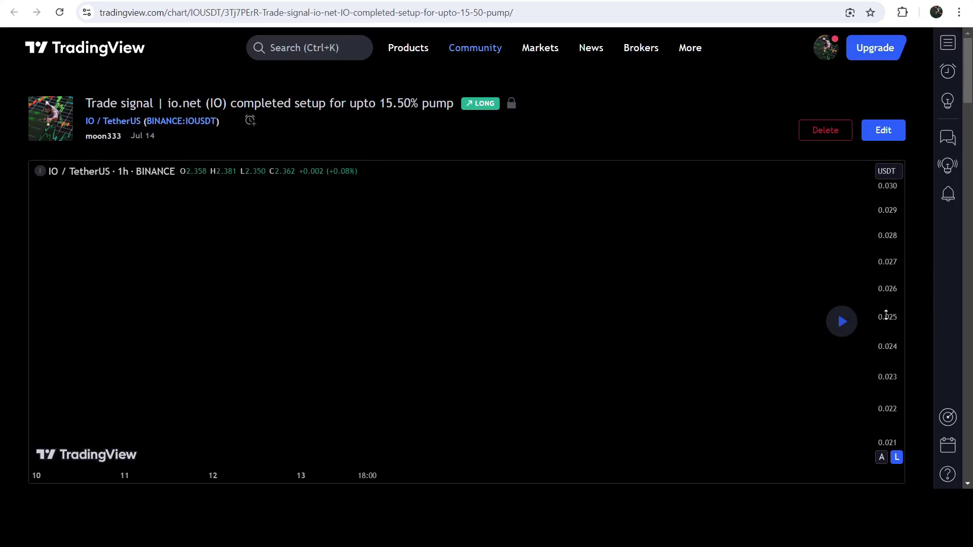
- Widen the price scale and read the idea's description, selecting the sell price range
drag(885, 315, 881, 213)
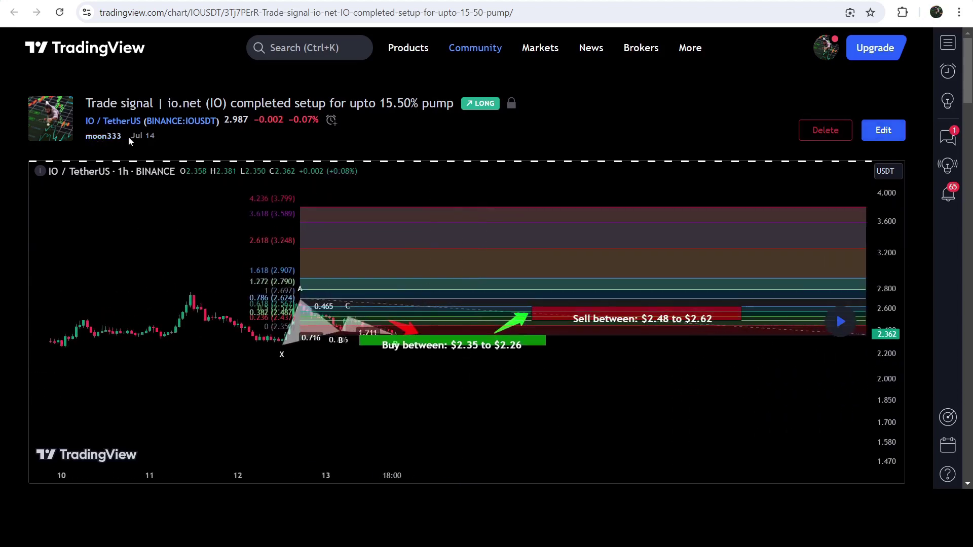
scroll(971, 177, down, 10)
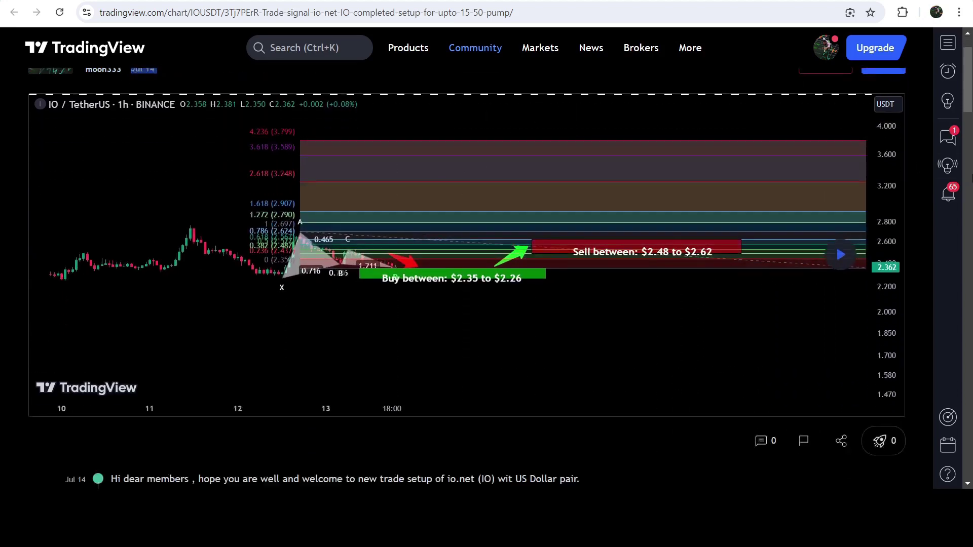
scroll(967, 178, down, 2)
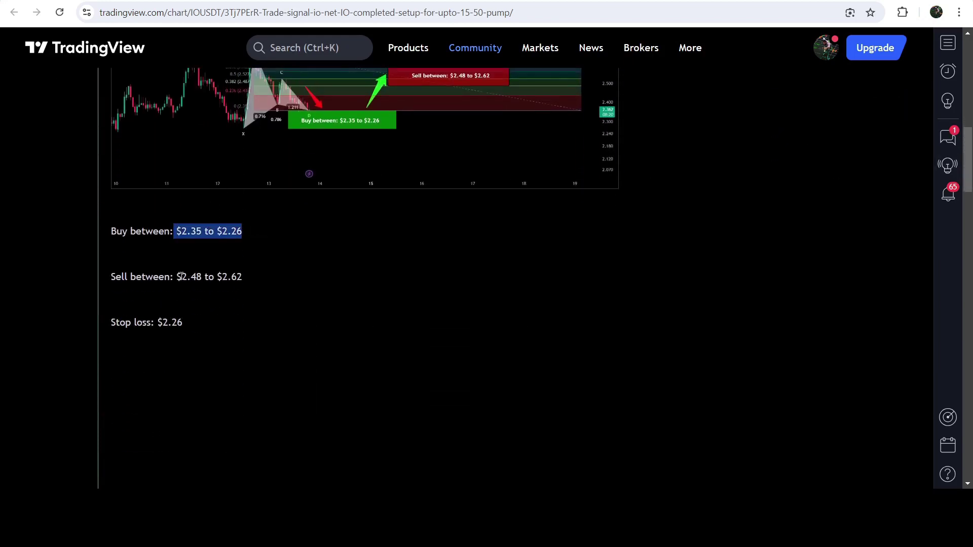
drag(179, 276, 269, 279)
- Zoom the chart onto the XABCD pattern and trade zones and load the newer bars
scroll(866, 205, up, 12)
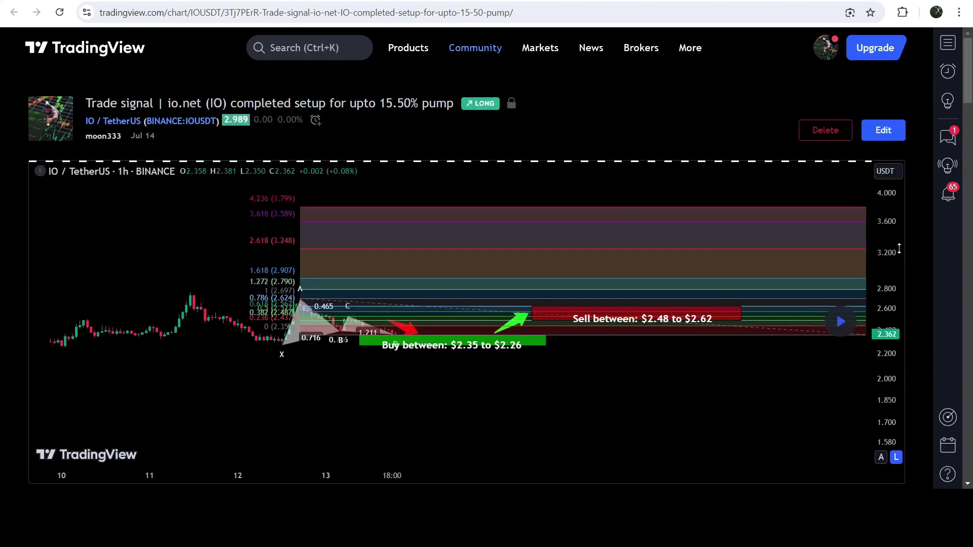
drag(896, 337, 684, 239)
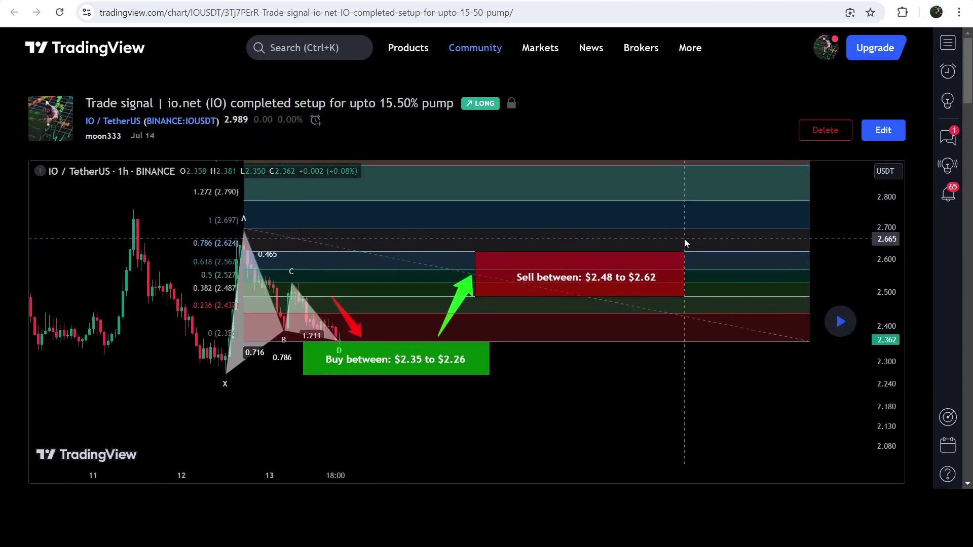
click(839, 322)
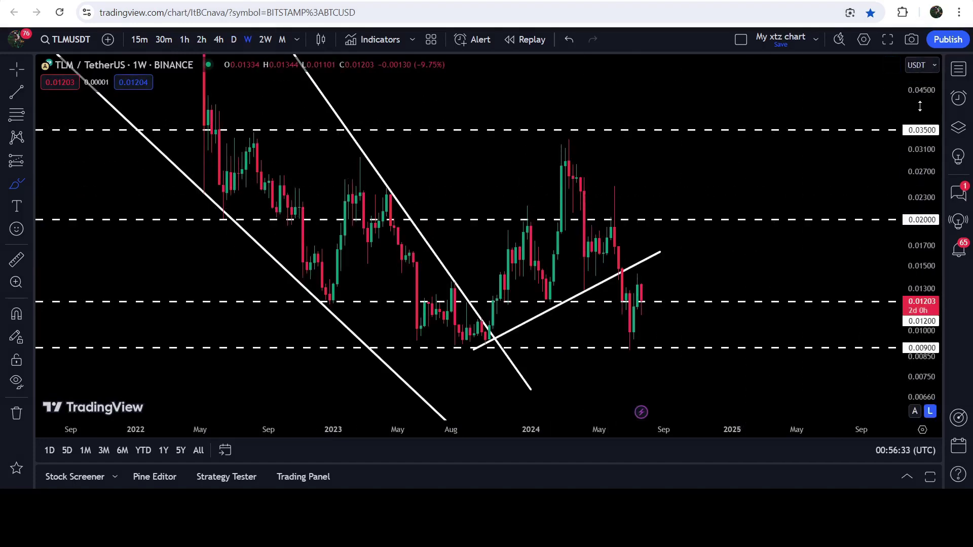
- Compress the price scale and pan the weekly chart, drawing and undoing a stray straight line
drag(919, 105, 927, 320)
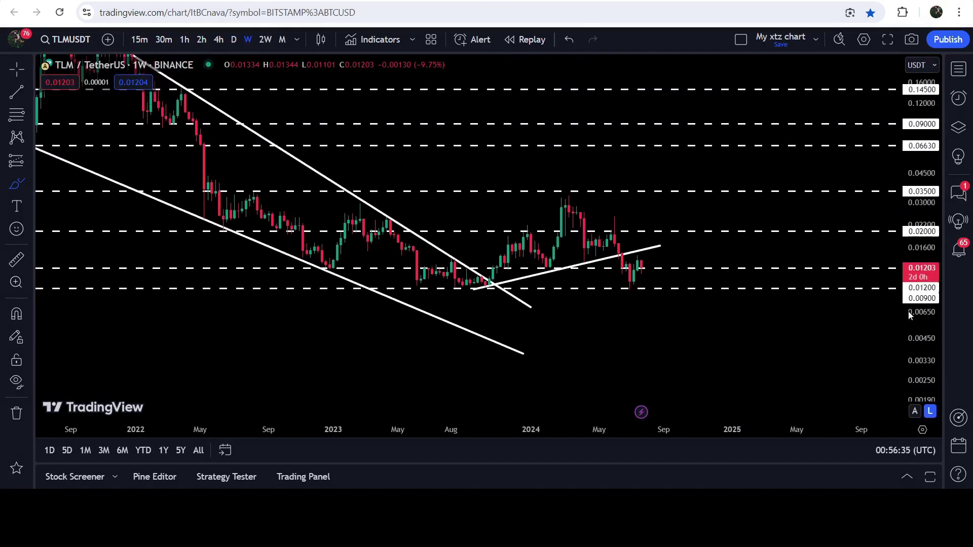
drag(387, 163, 529, 276)
key(ctrl+z)
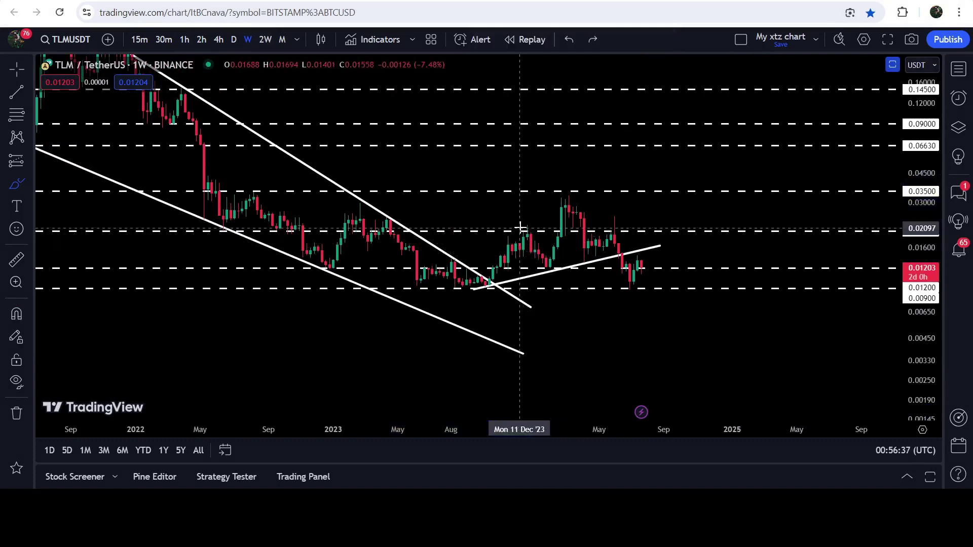
drag(393, 160, 567, 247)
drag(920, 109, 921, 182)
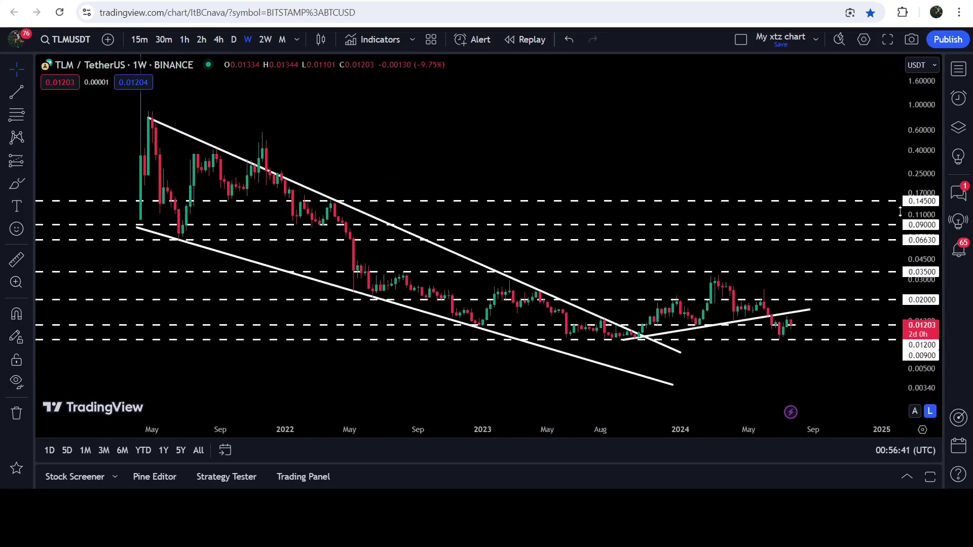
- Measure the October 2023 low to March 2024 high rally (about 249%), then reframe the wedge
key(shift)
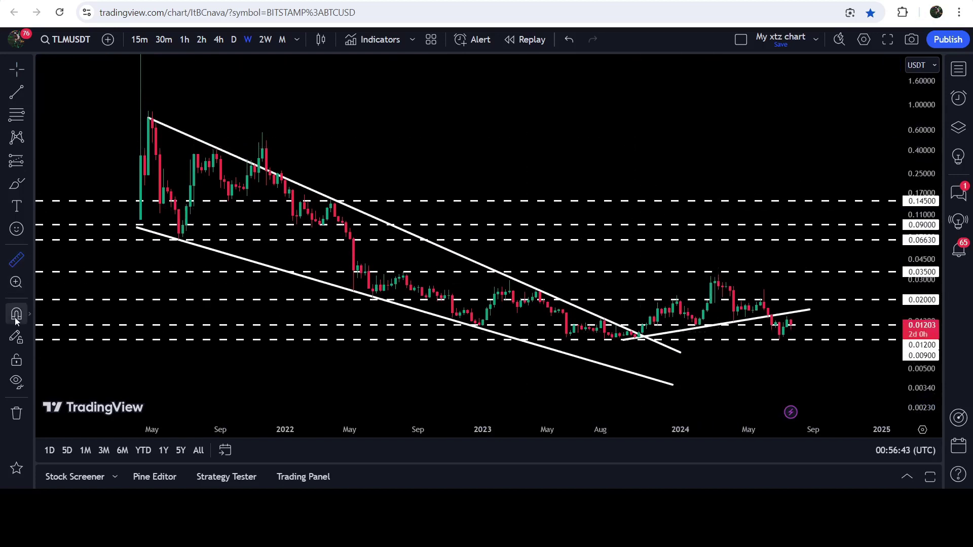
key(ctrl)
click(638, 340)
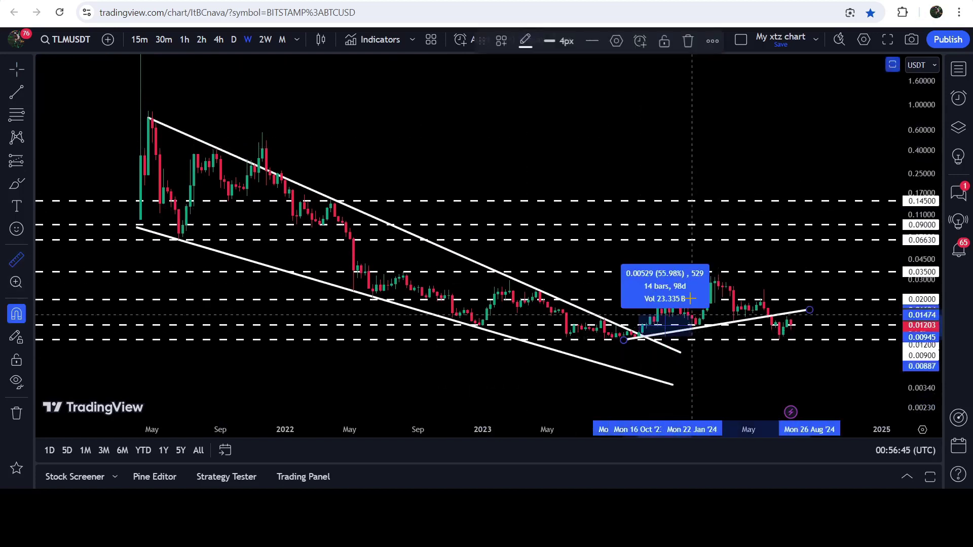
click(720, 269)
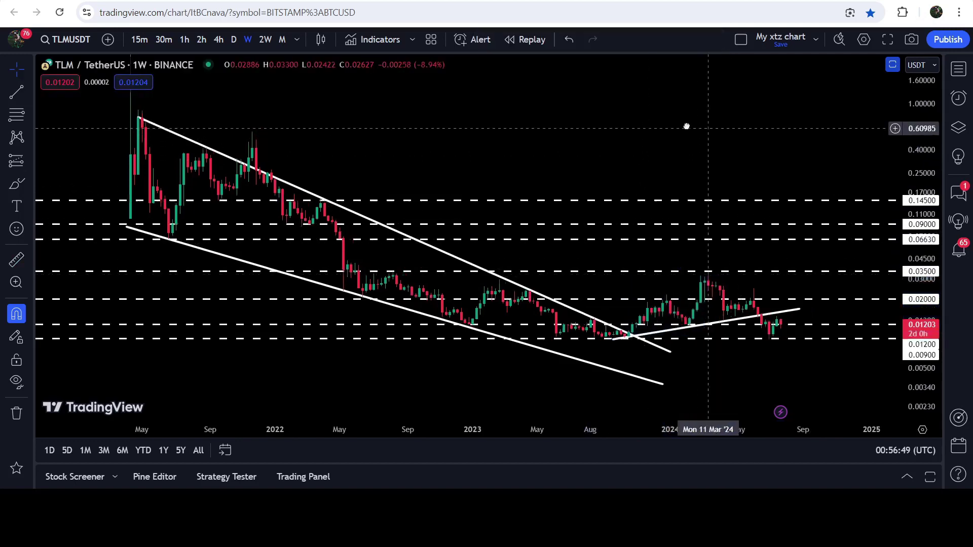
drag(686, 126, 640, 231)
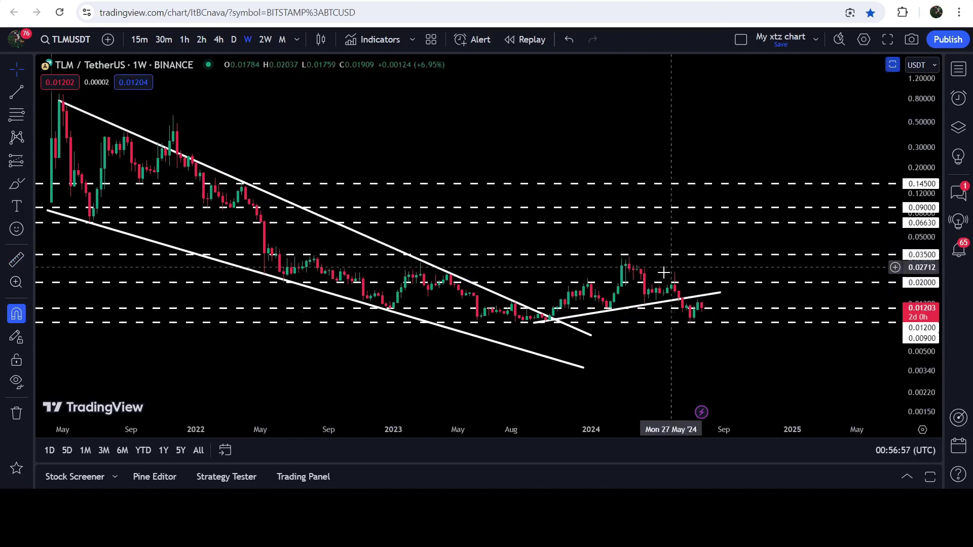
drag(724, 263, 688, 299)
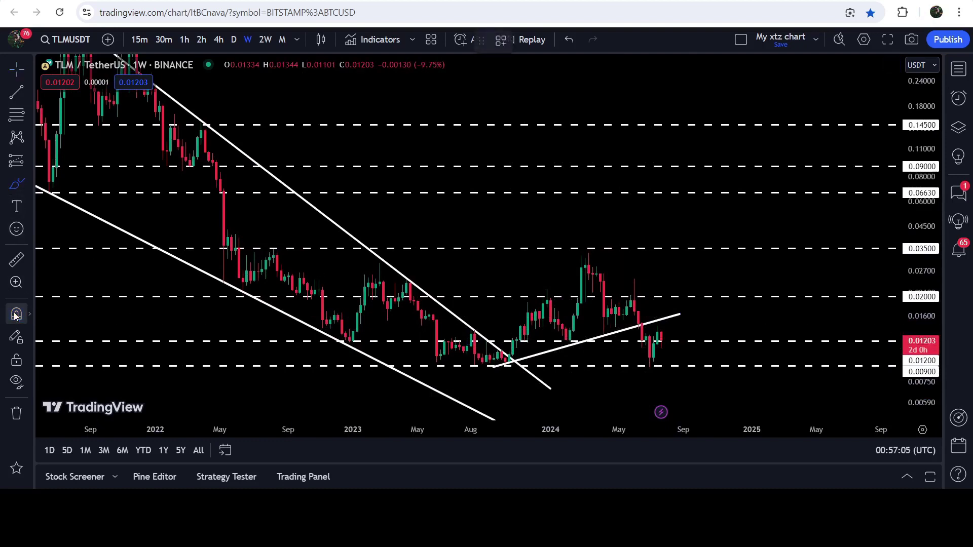
- Brush a head-and-shoulders outline over the 2024 candles, then delete it
mouse_move(494, 361)
mouse_down()
mouse_move(593, 251)
mouse_move(630, 266)
mouse_move(653, 330)
mouse_up()
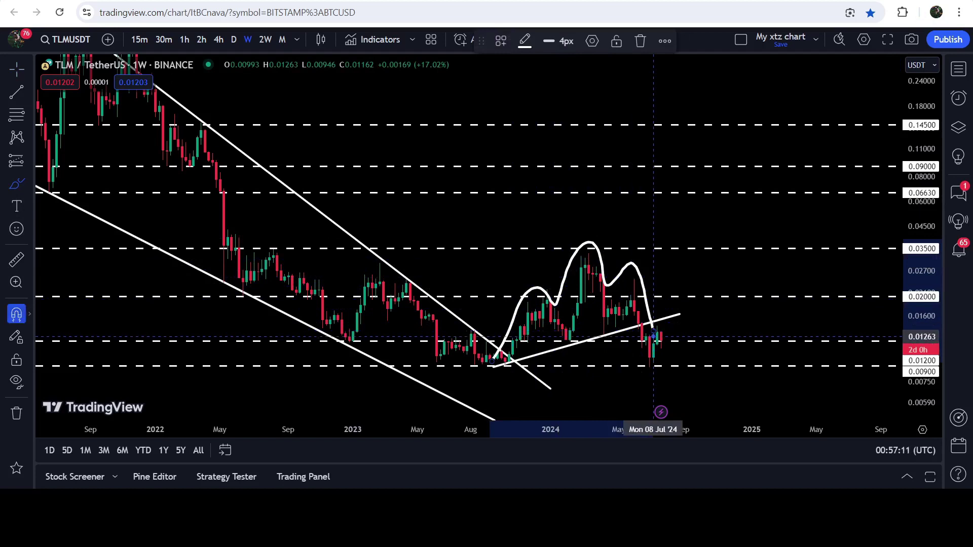
key(Delete)
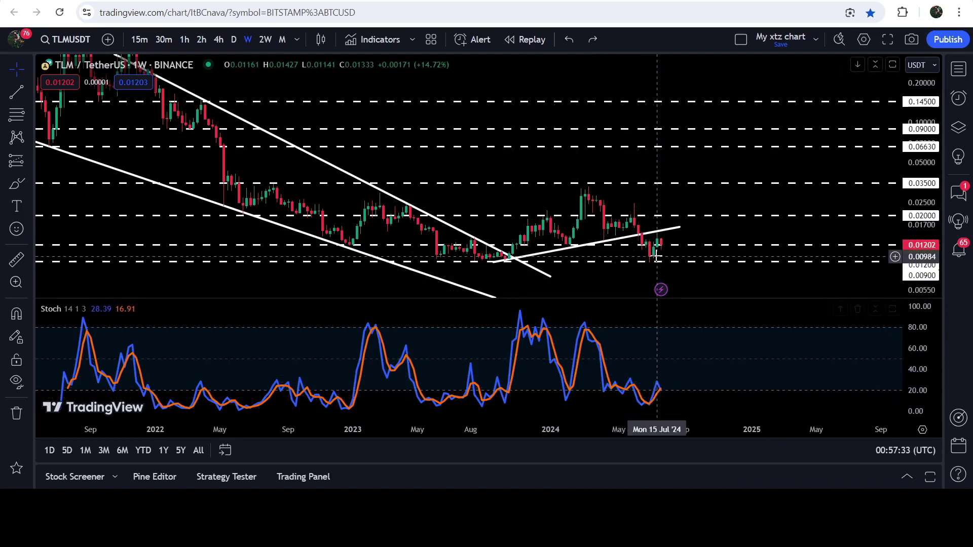
- Maximize the price pane, switch to daily candles, and frame 2024 prices between 0.009 and 0.020
double_click(681, 278)
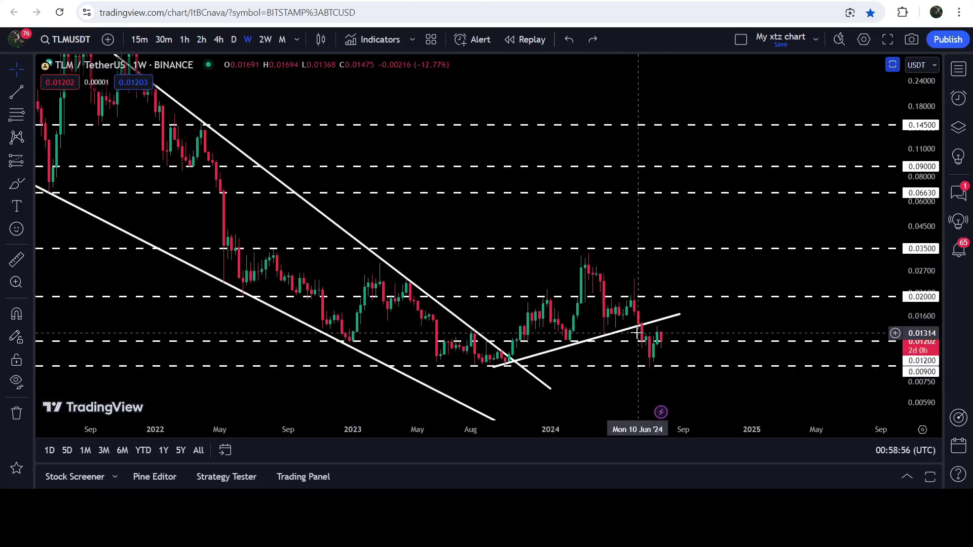
click(234, 41)
drag(904, 359, 907, 314)
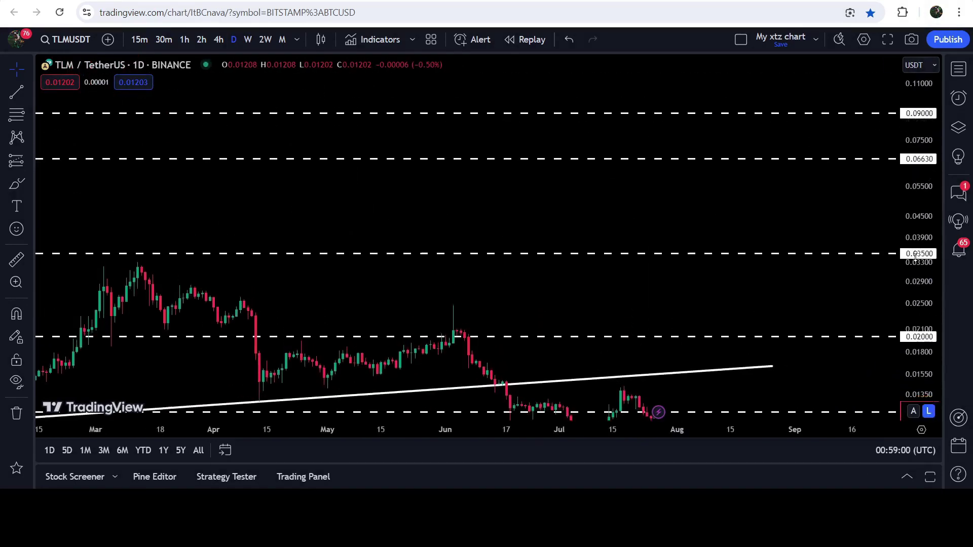
drag(651, 293, 568, 98)
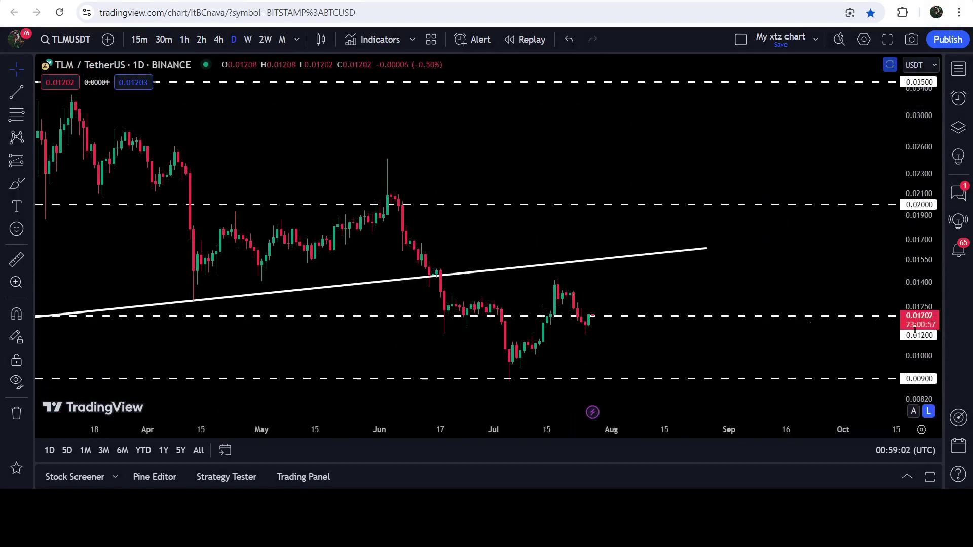
drag(911, 303, 749, 280)
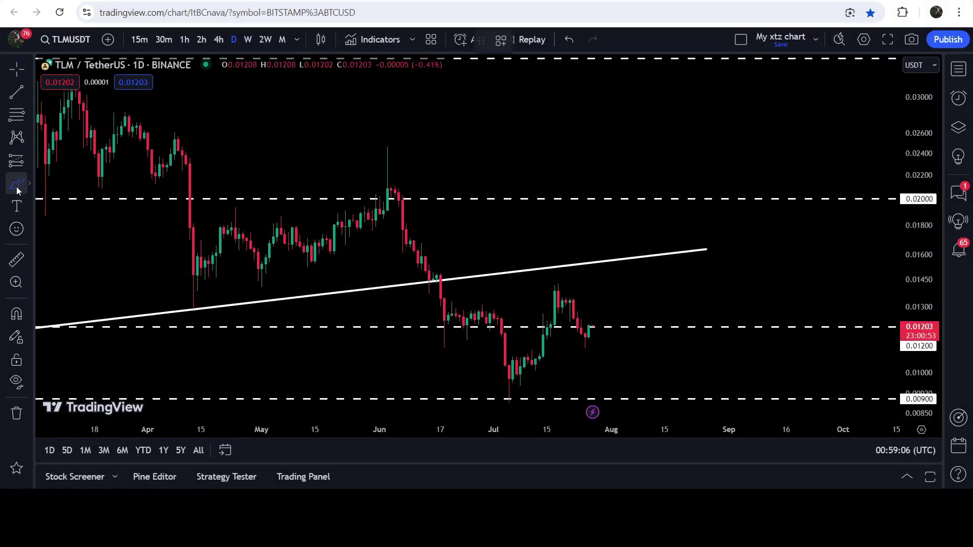
- Brush a double-bottom path from the June high to the trendline and add a neckline ending near 0.0154
mouse_move(387, 193)
mouse_down()
mouse_move(425, 324)
mouse_move(456, 360)
mouse_up()
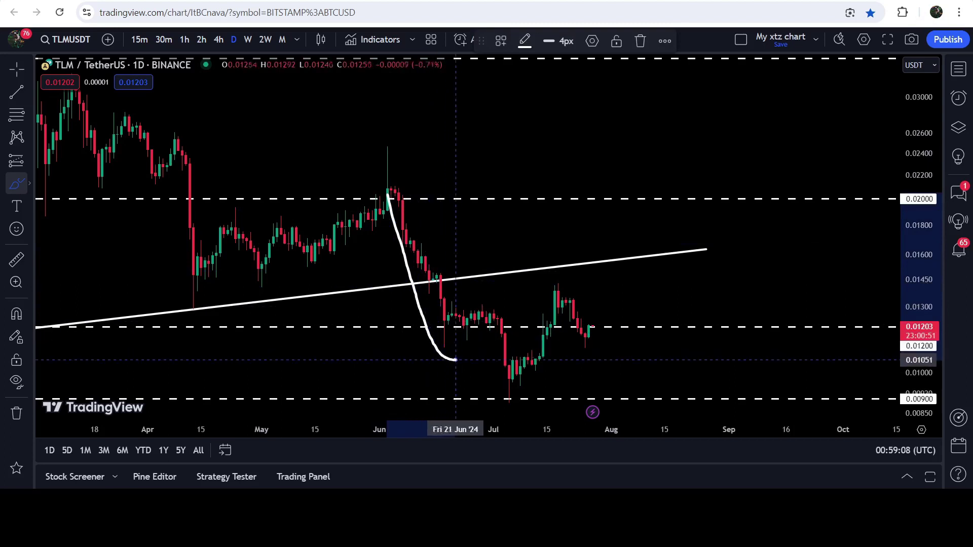
mouse_move(486, 329)
mouse_down()
mouse_move(506, 370)
mouse_move(569, 337)
mouse_move(607, 344)
mouse_move(630, 264)
mouse_up()
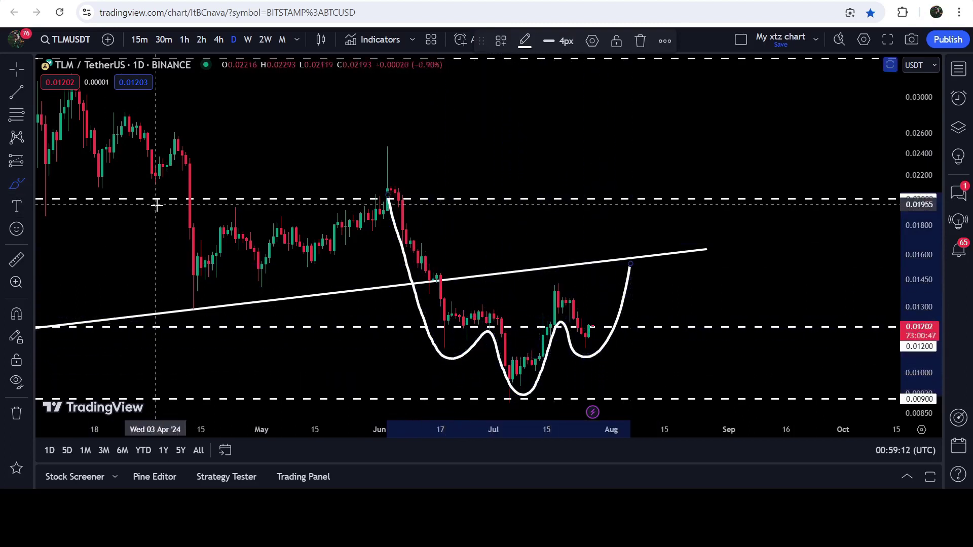
click(15, 93)
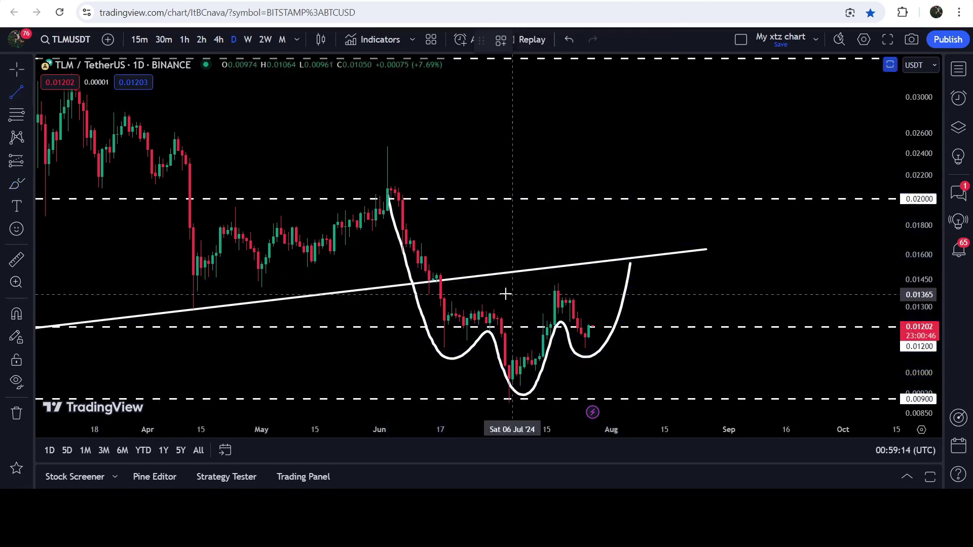
click(451, 303)
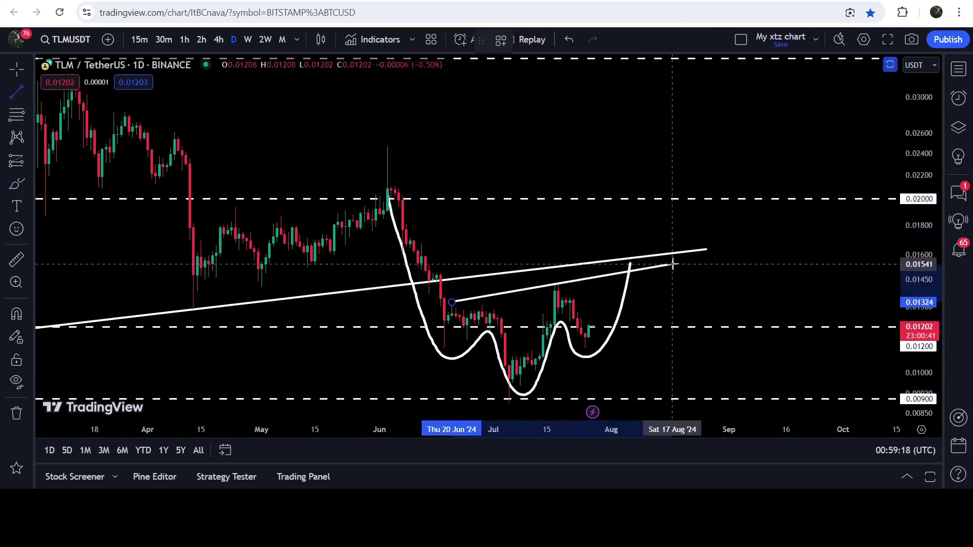
click(672, 264)
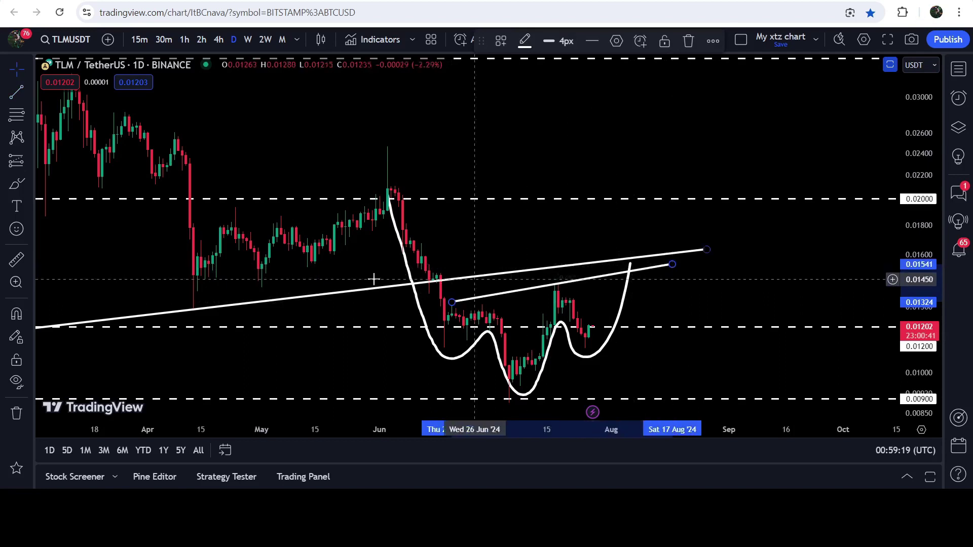
click(180, 138)
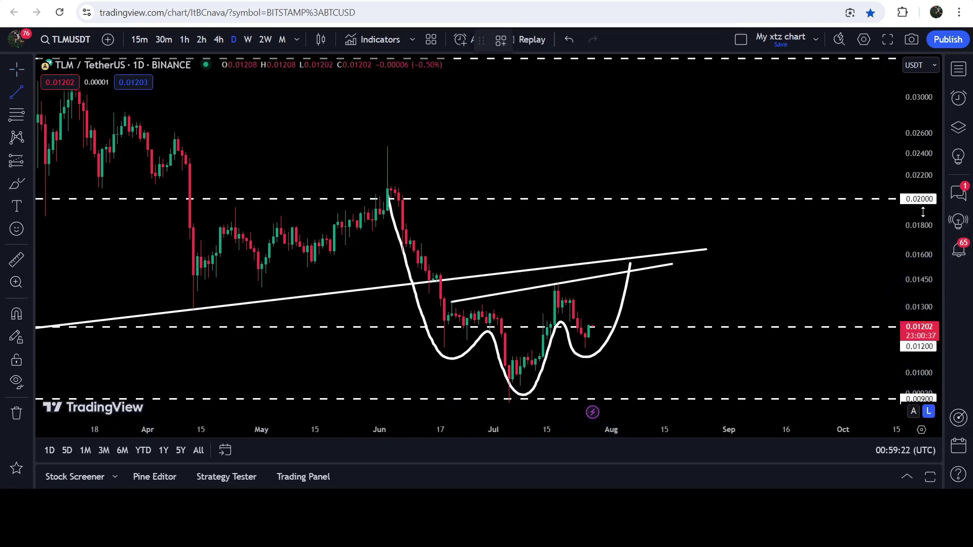
- Draw a vertical target line from the breakout point up to about 0.0225, then return to weekly candles
drag(923, 212, 923, 228)
click(511, 373)
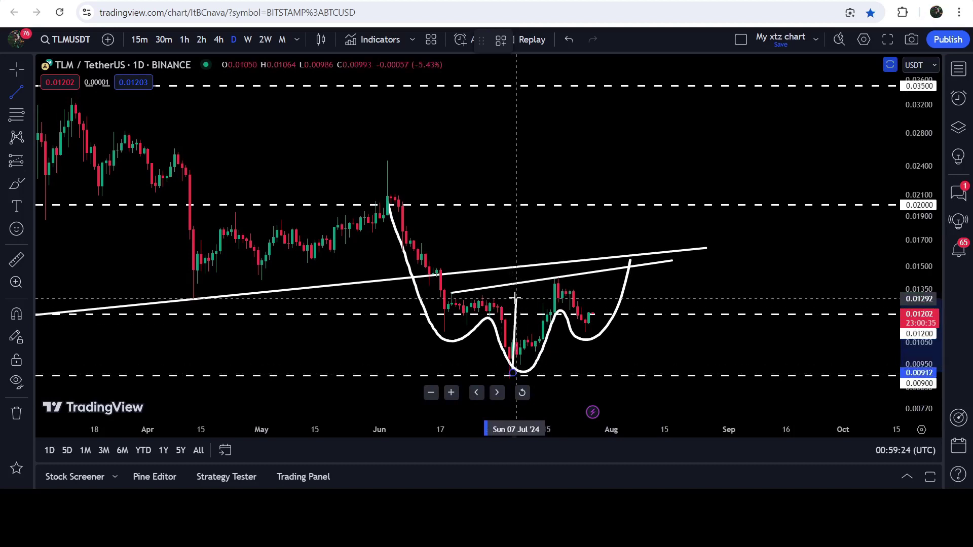
key(Escape)
click(631, 264)
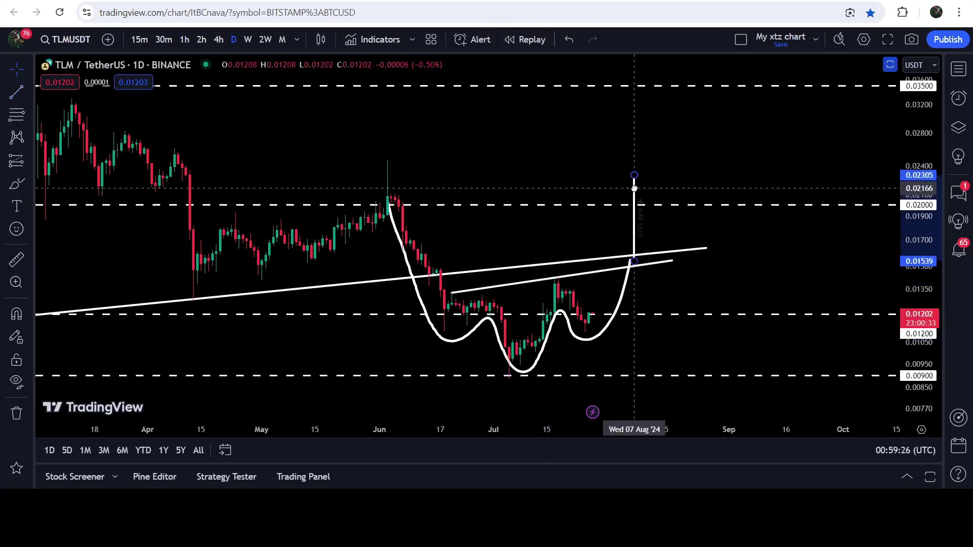
click(630, 178)
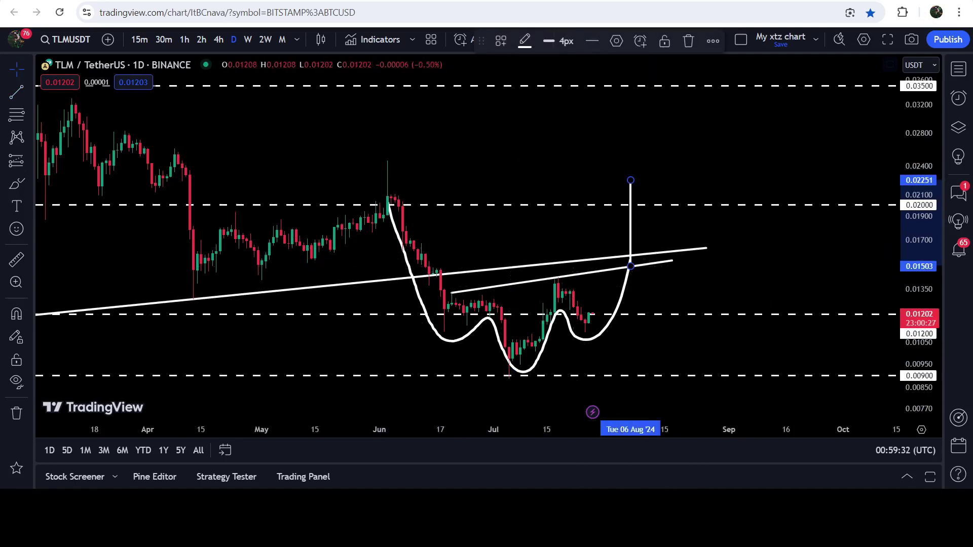
click(248, 39)
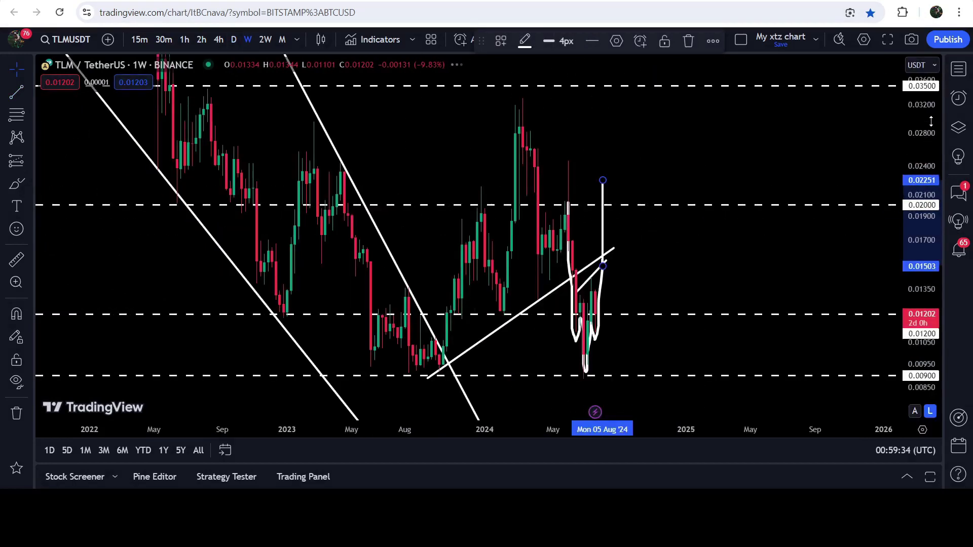
- Compress the price scale and pan until the wedge from the 2021 peak to the breakout target fits
drag(902, 142, 641, 304)
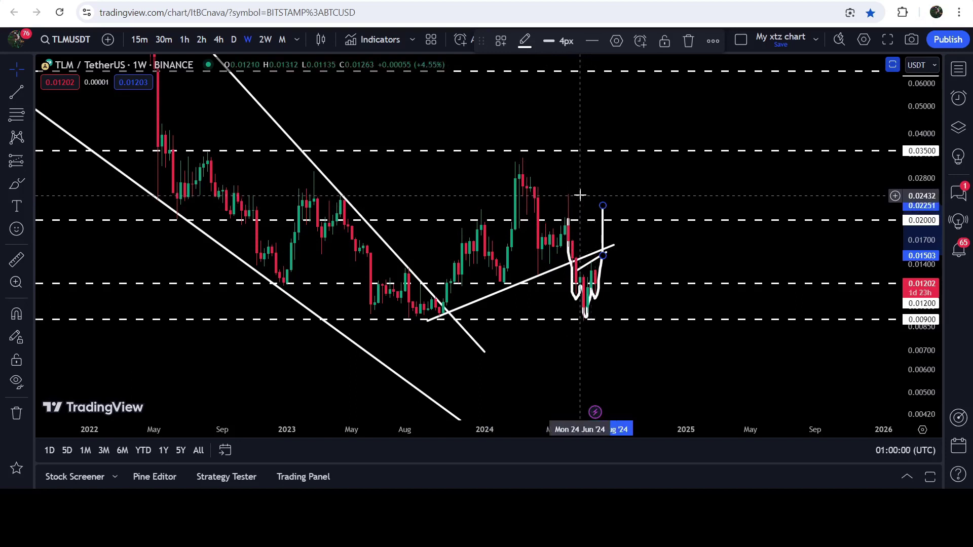
click(630, 151)
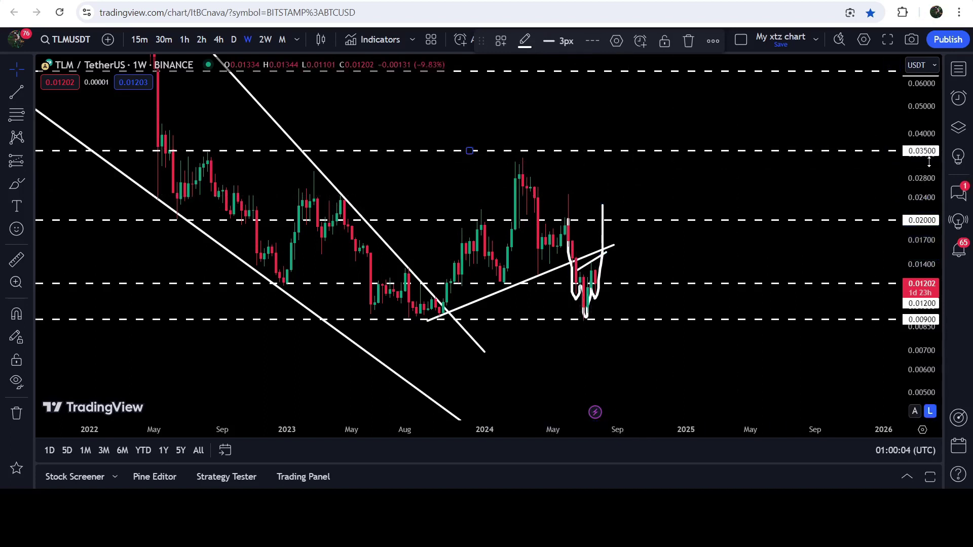
drag(928, 159, 927, 183)
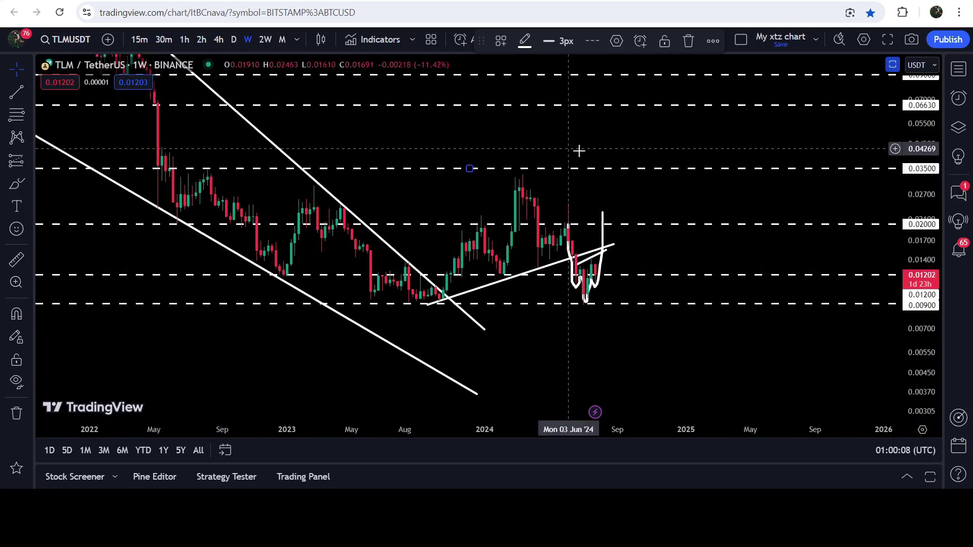
drag(933, 124, 933, 152)
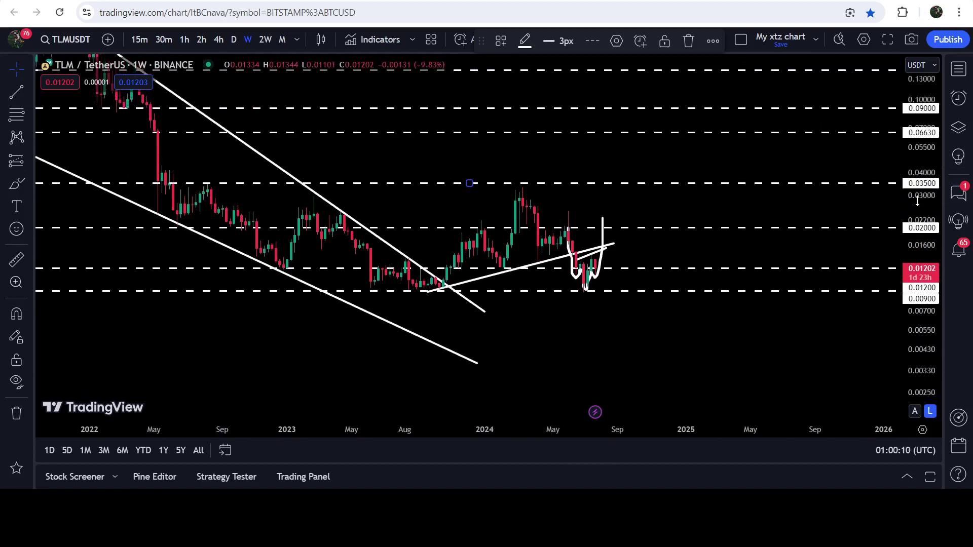
drag(434, 174, 556, 228)
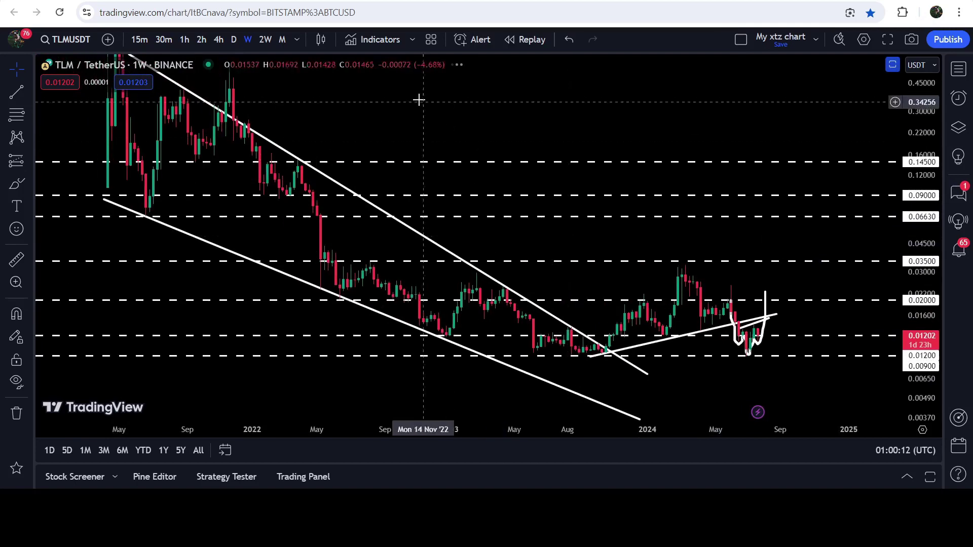
drag(933, 100, 932, 126)
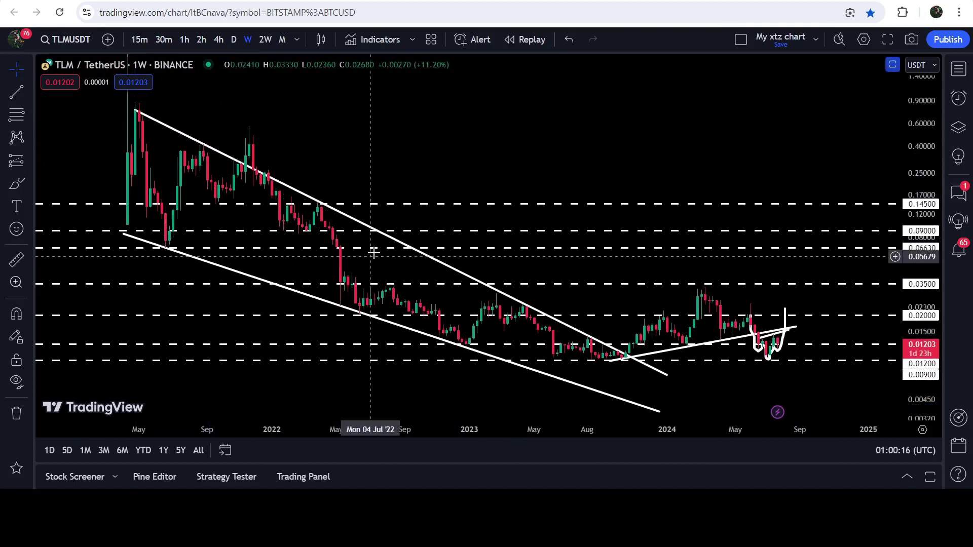
drag(313, 102, 307, 120)
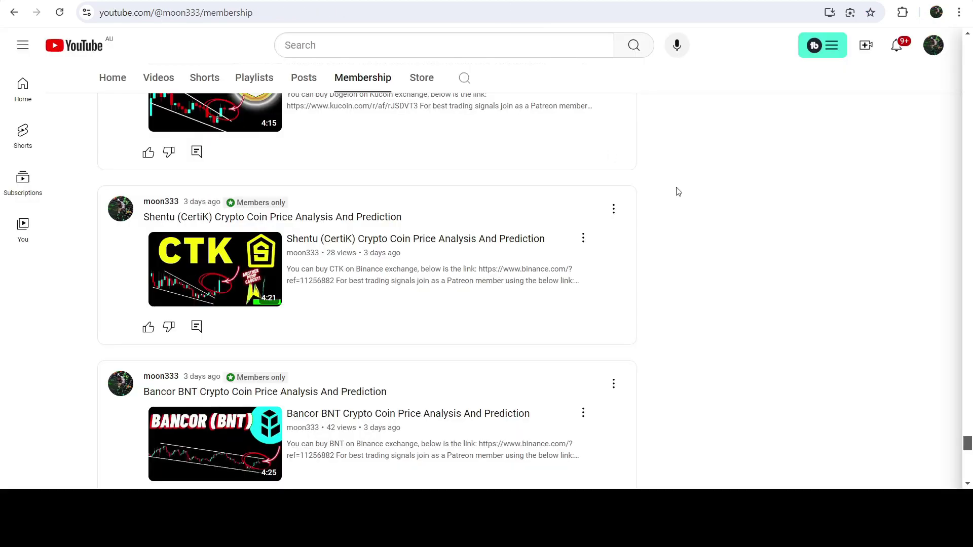
- Scroll down the members-only posts to older Hooked Protocol and Moonbeam GLMR price predictions
scroll(678, 191, down, 10)
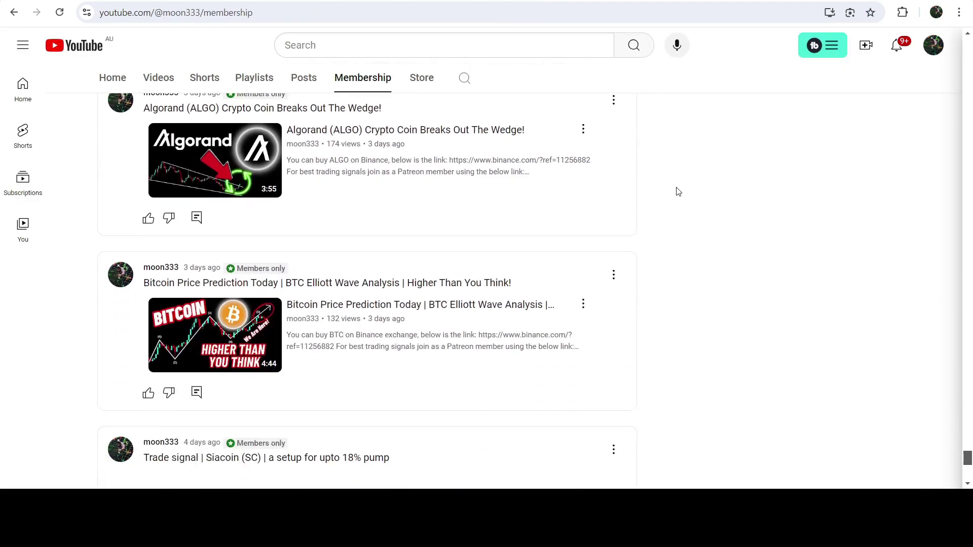
scroll(678, 192, down, 12)
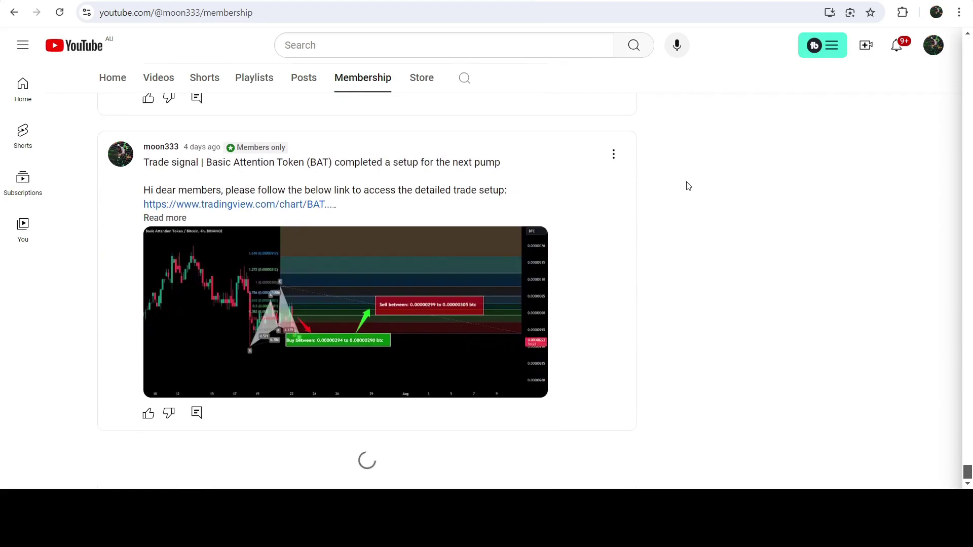
scroll(688, 186, down, 15)
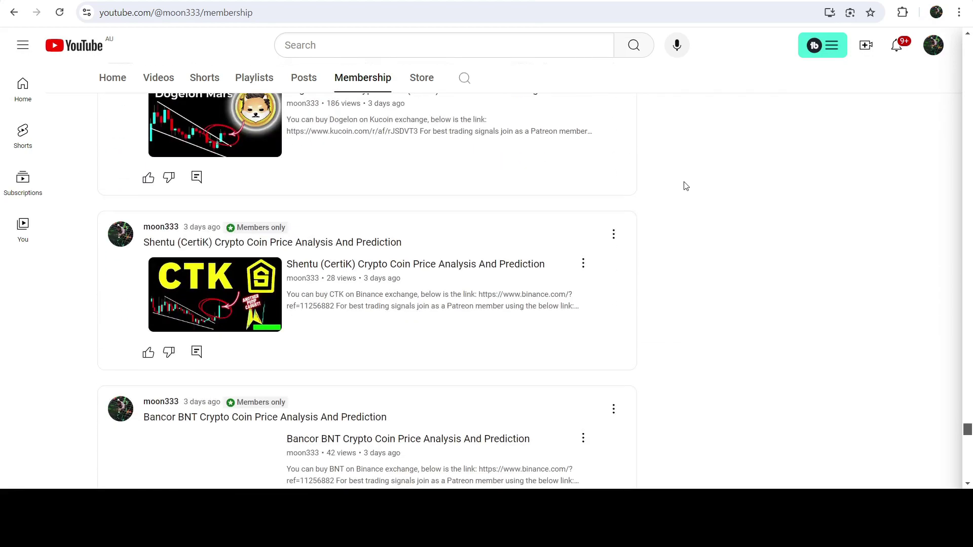
scroll(685, 186, down, 18)
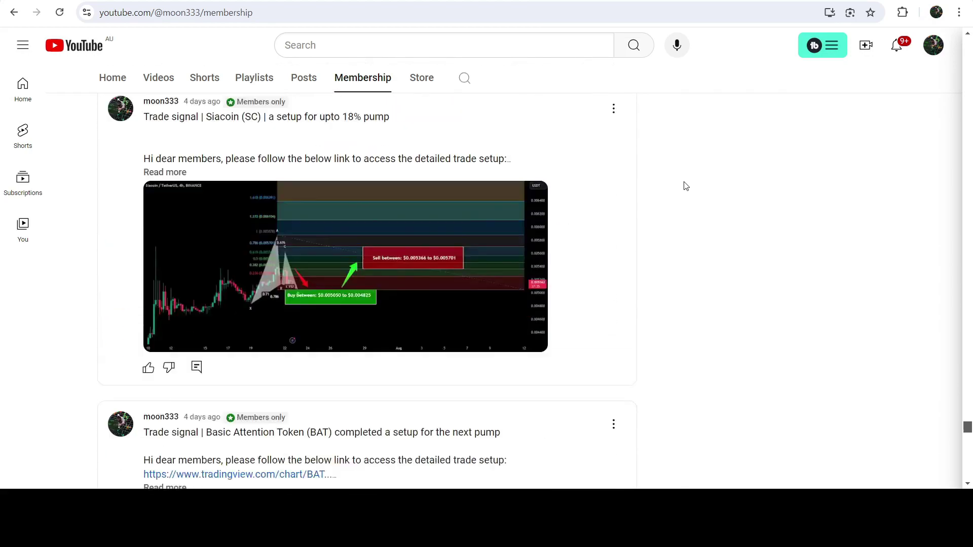
scroll(685, 186, down, 18)
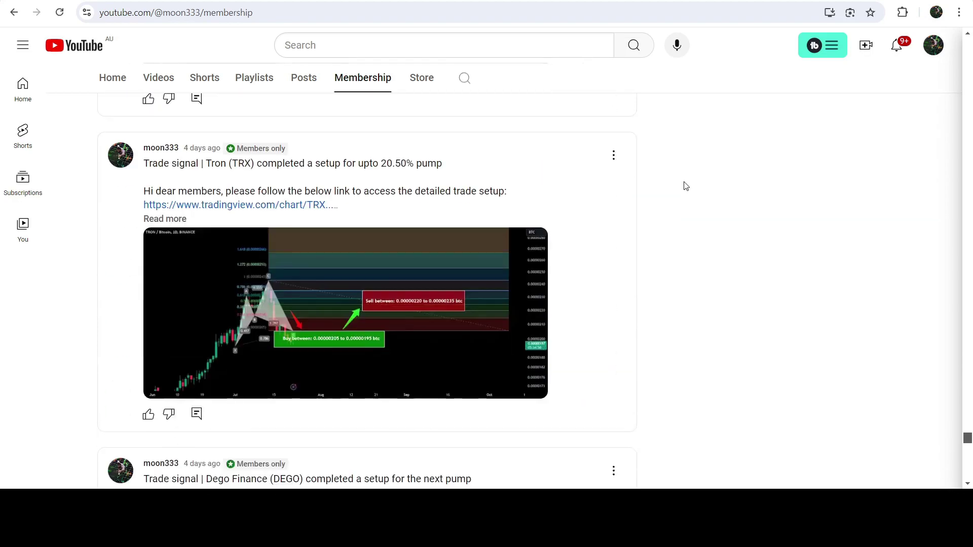
scroll(685, 186, down, 14)
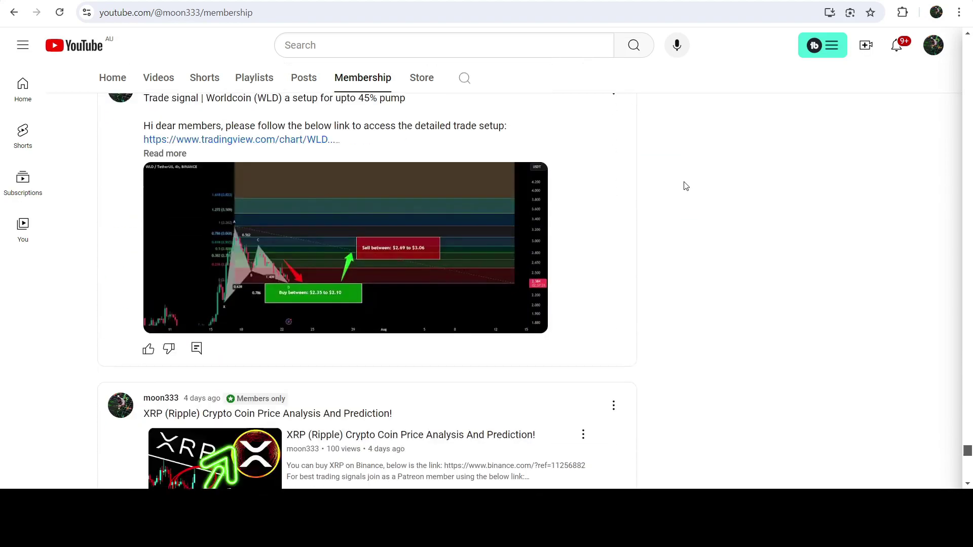
scroll(685, 186, down, 7)
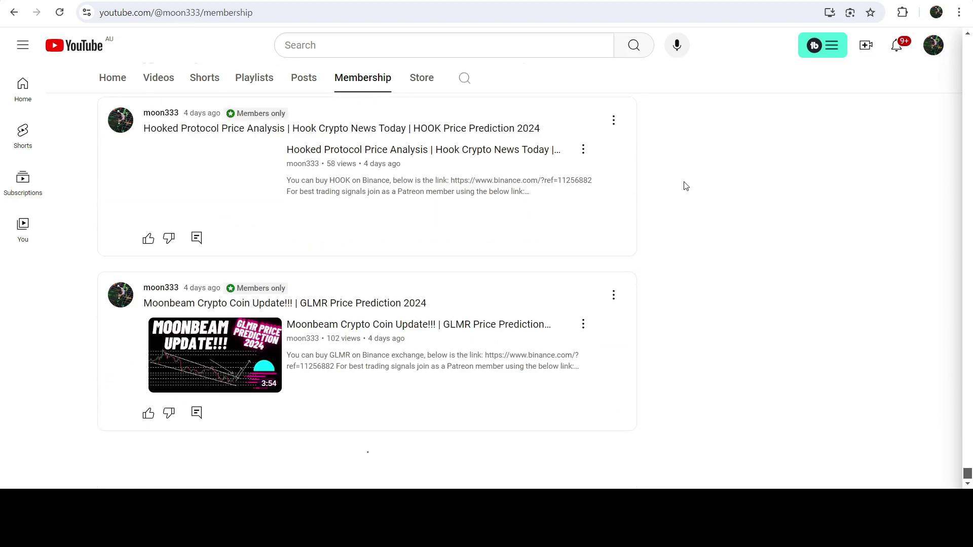